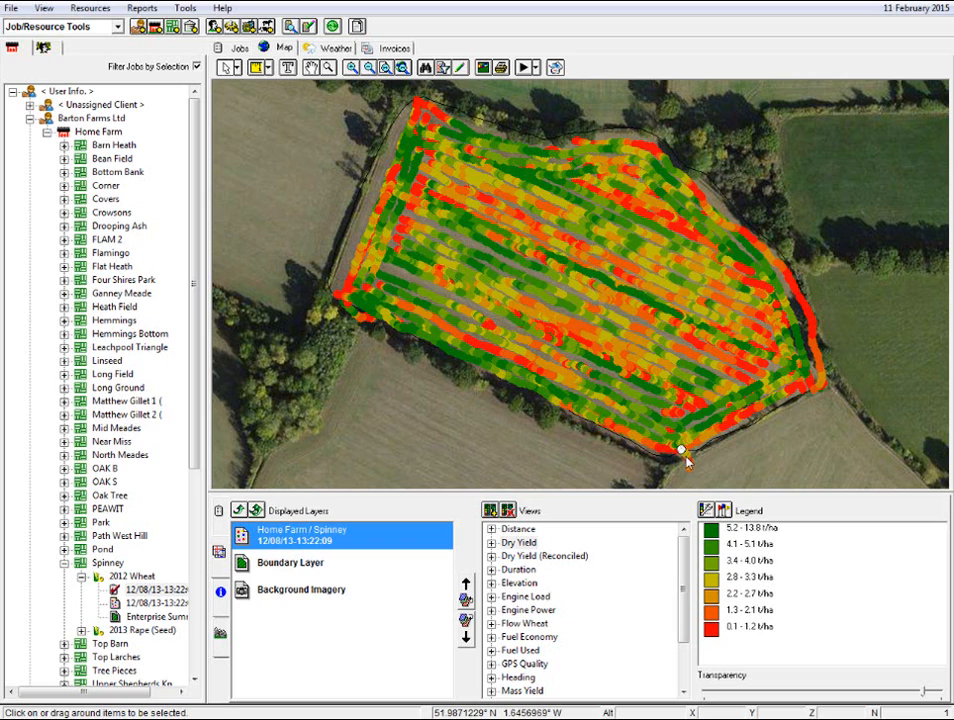
- Delete the stray yield points just outside the southern corner of the Spinney field and save the edited map layer
{"action": "left_click", "coordinate": [687, 459], "text": "shift"}
{"action": "left_click", "coordinate": [688, 463], "text": "shift"}
{"action": "left_click", "coordinate": [689, 468], "text": "shift"}
{"action": "left_click", "coordinate": [689, 469], "text": "shift"}
{"action": "right_click", "coordinate": [688, 467]}
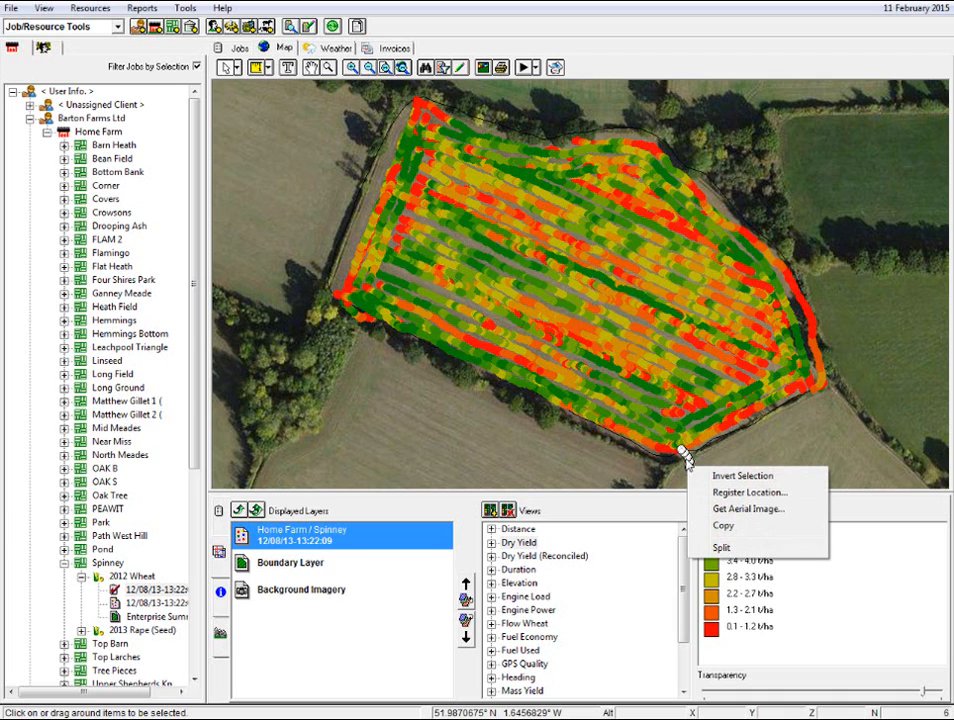
{"action": "left_click", "coordinate": [464, 69]}
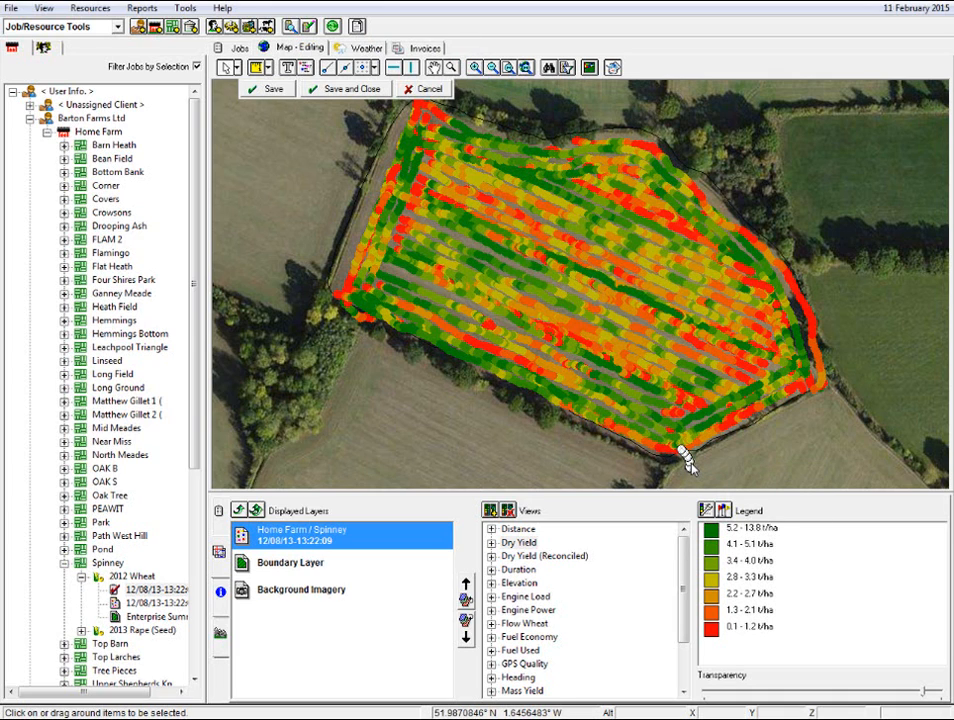
{"action": "key", "text": "Delete"}
{"action": "left_click_drag", "start_coordinate": [691, 475], "coordinate": [678, 446]}
{"action": "key", "text": "Delete"}
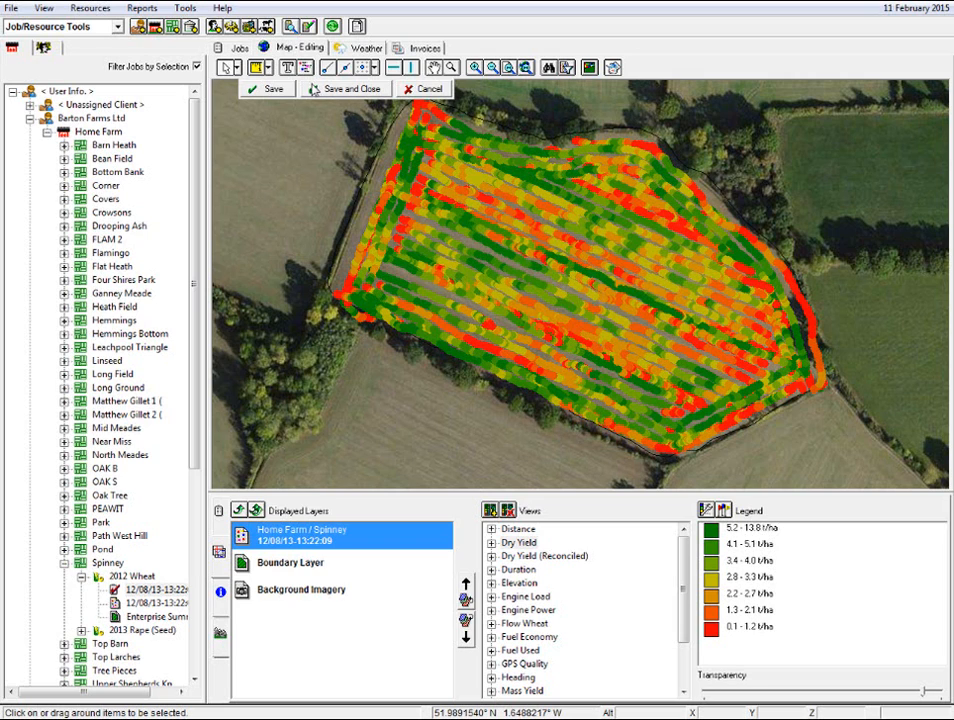
{"action": "left_click", "coordinate": [322, 90]}
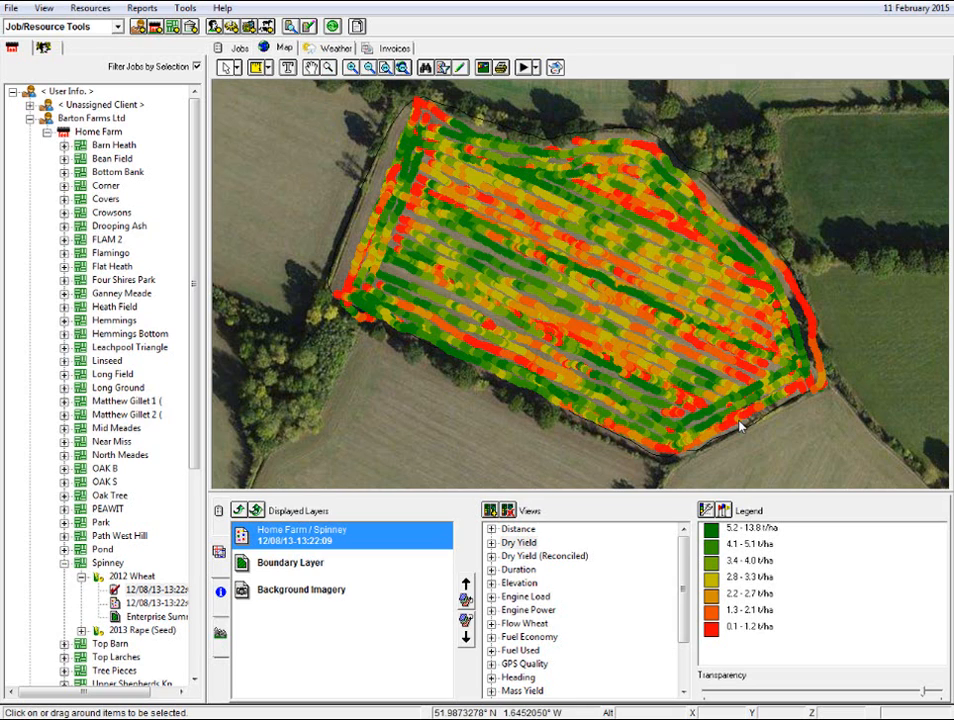
- Create a contour view of Dry Yield (Reconciled) with 15 m cells, Average method, 80% smoothing and a 1 ha minimum area
{"action": "left_click", "coordinate": [491, 556]}
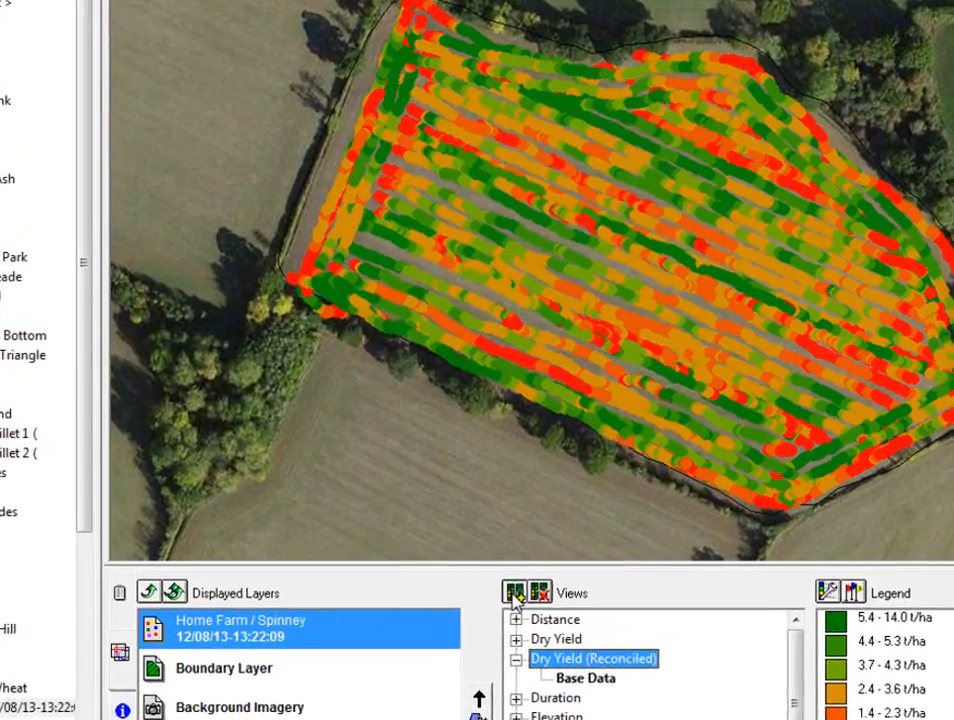
{"action": "left_click", "coordinate": [490, 510]}
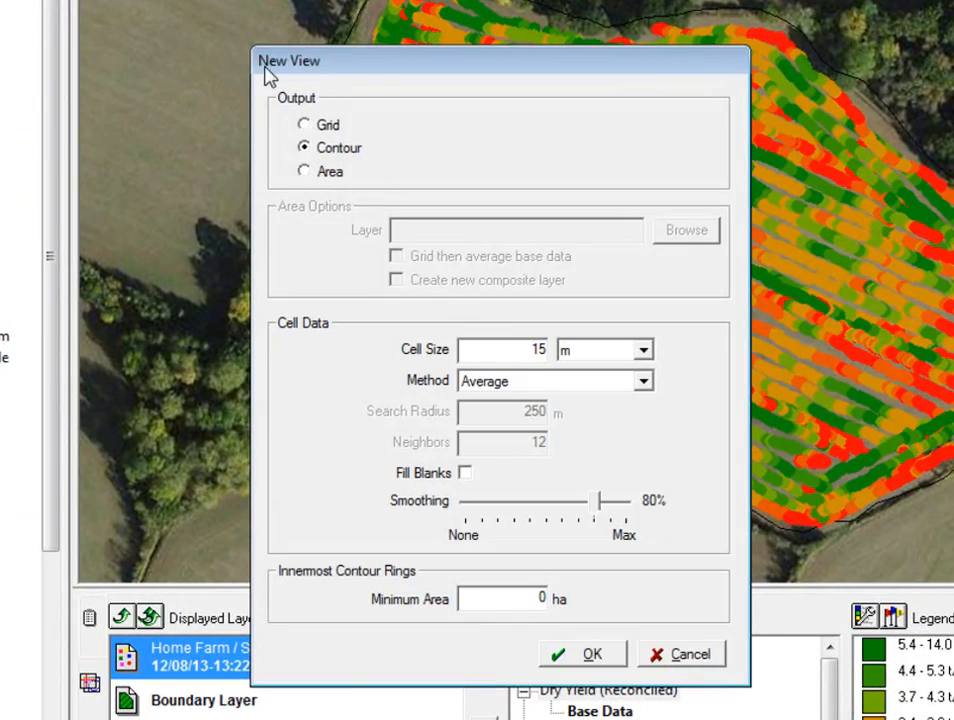
{"action": "left_click", "coordinate": [303, 124]}
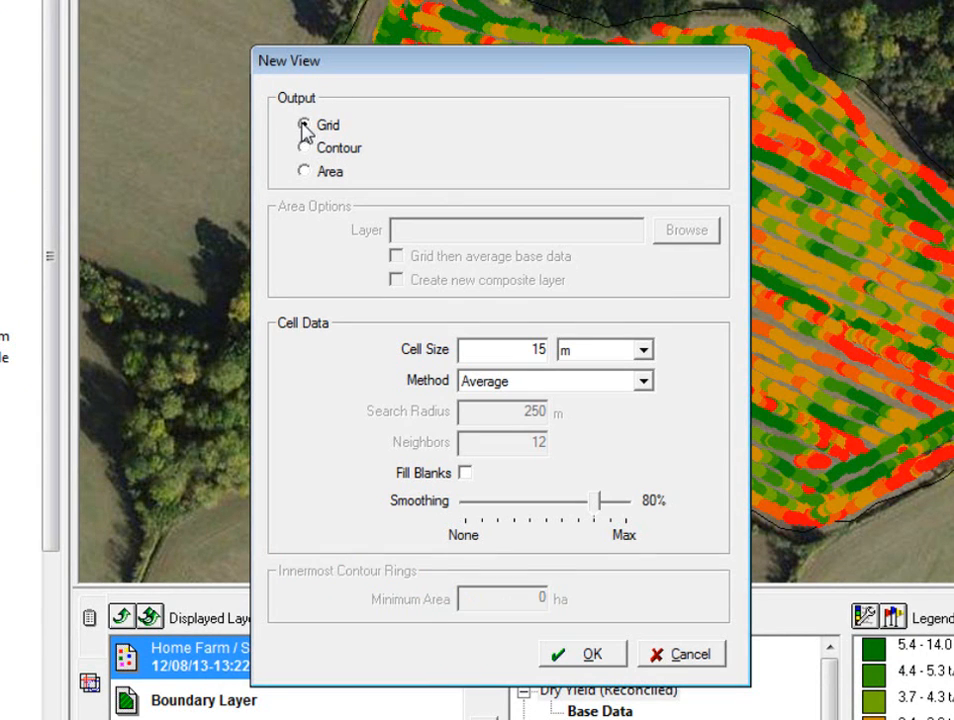
{"action": "left_click", "coordinate": [304, 148]}
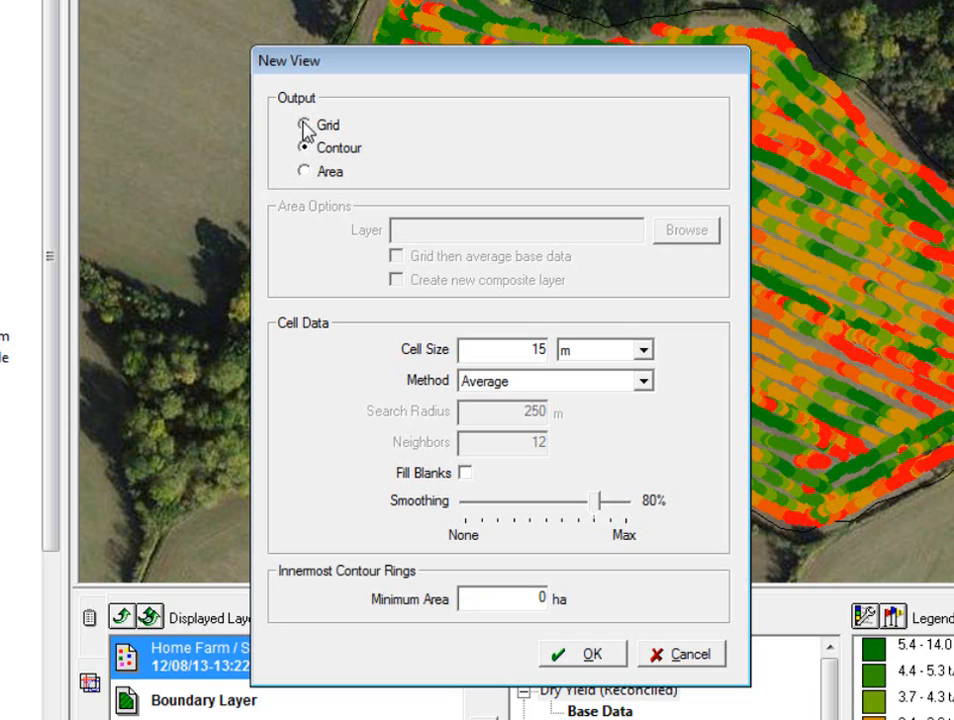
{"action": "left_click", "coordinate": [304, 125]}
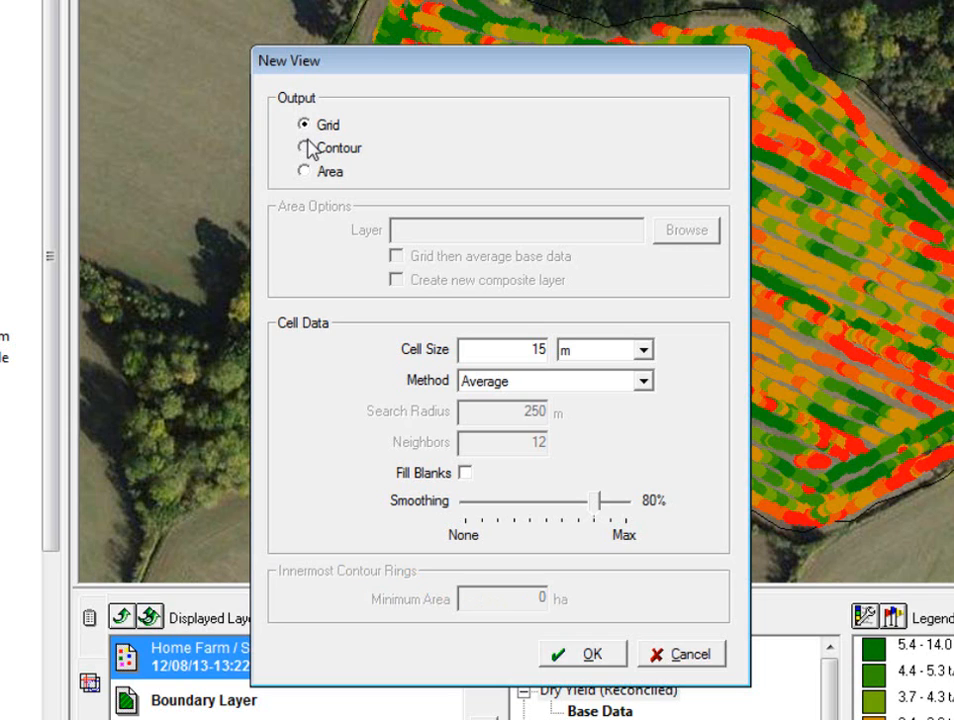
{"action": "left_click", "coordinate": [306, 148]}
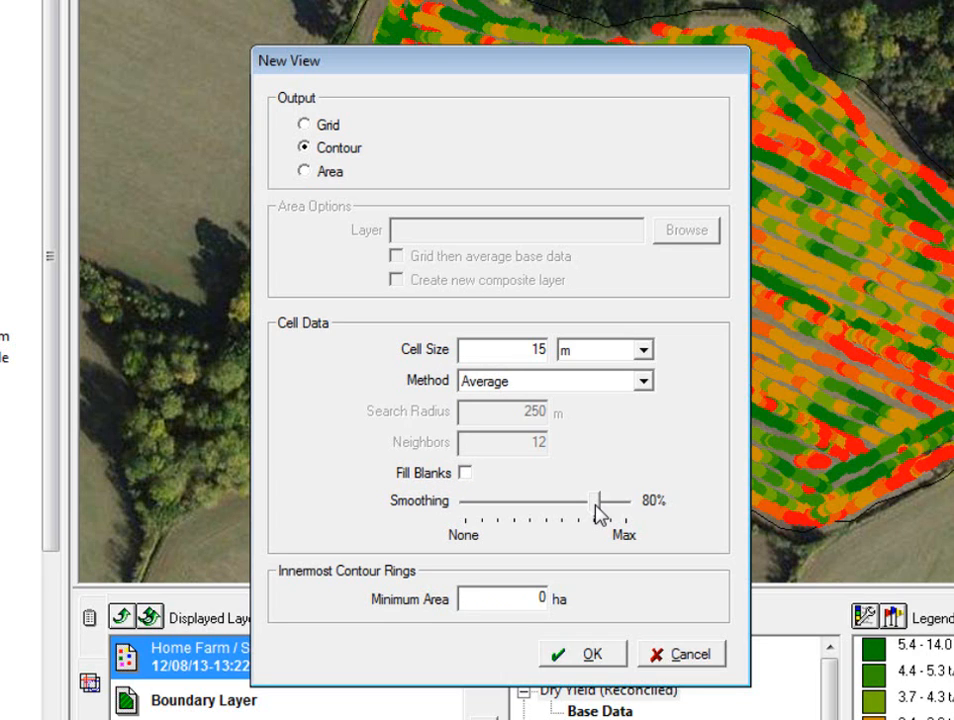
{"action": "double_click", "coordinate": [543, 599]}
{"action": "type", "text": "1"}
{"action": "left_click", "coordinate": [594, 658]}
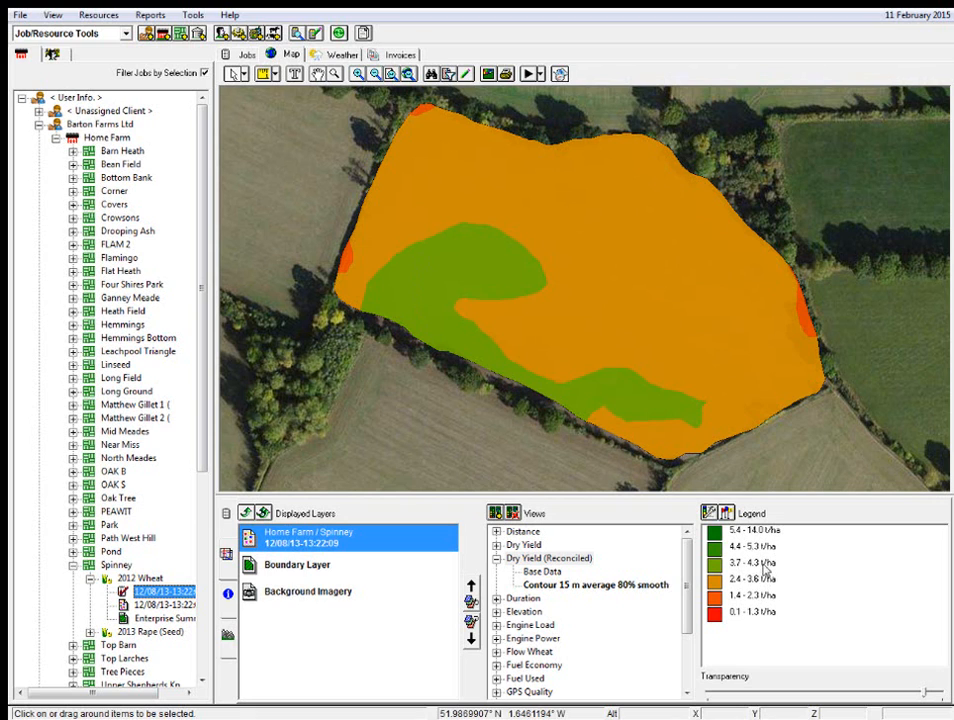
- Create a second contour view from the Dry Yield (Reconciled) base data with the minimum contour ring area set to 0 ha
{"action": "double_click", "coordinate": [546, 578]}
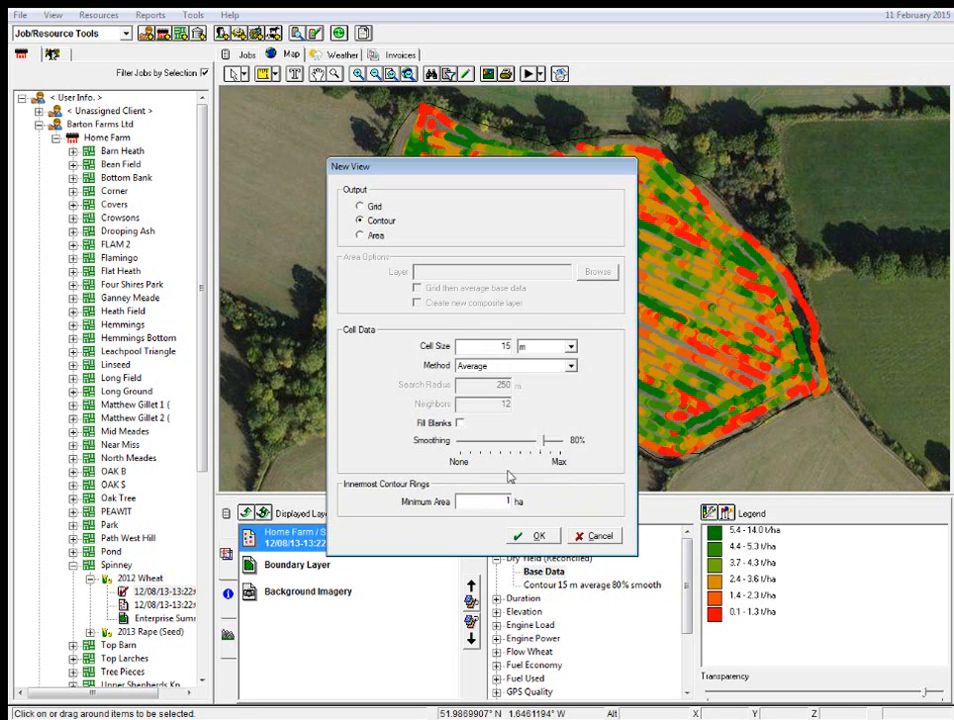
{"action": "double_click", "coordinate": [516, 504]}
{"action": "type", "text": "0"}
{"action": "left_click", "coordinate": [535, 538]}
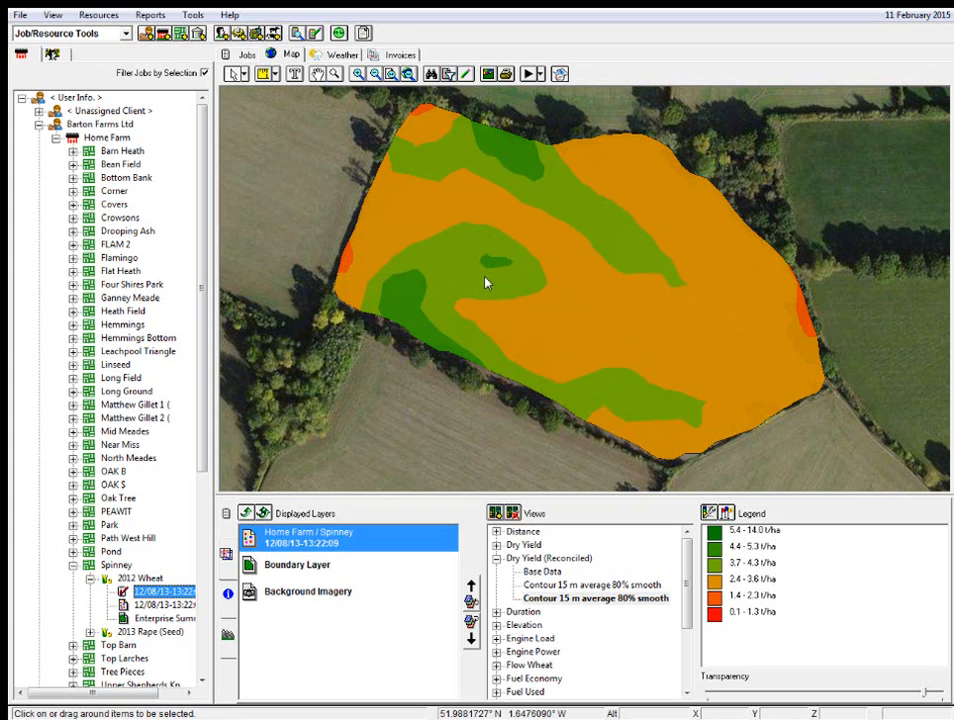
- Compare the two reconciled dry yield contour views on the map, ending with the 1 ha minimum area view displayed
{"action": "left_click", "coordinate": [550, 586]}
{"action": "left_click", "coordinate": [543, 599]}
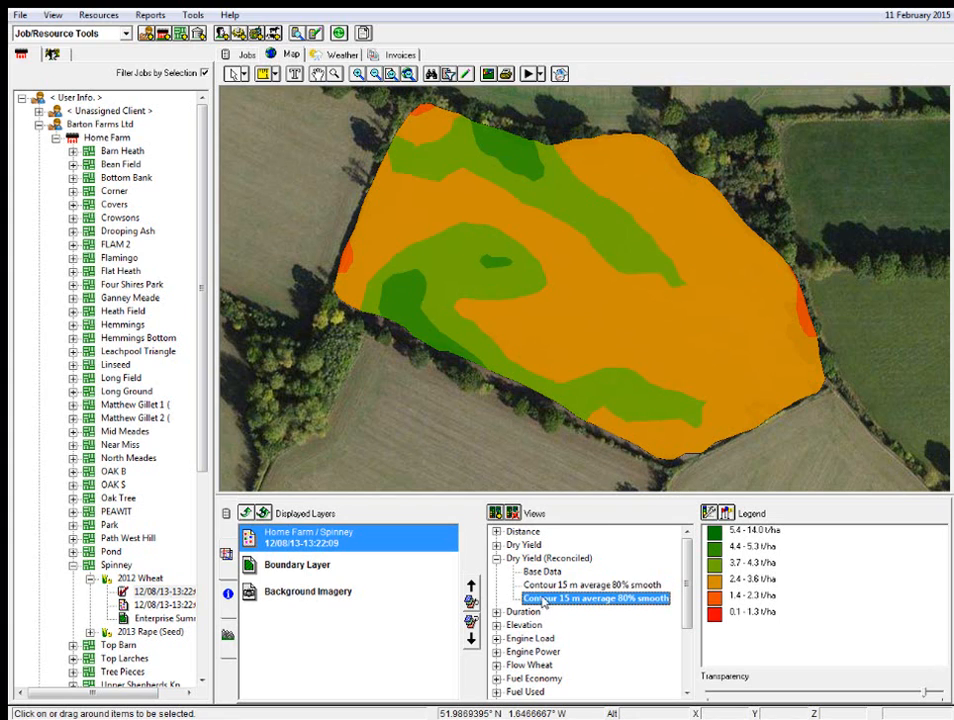
{"action": "left_click", "coordinate": [541, 586]}
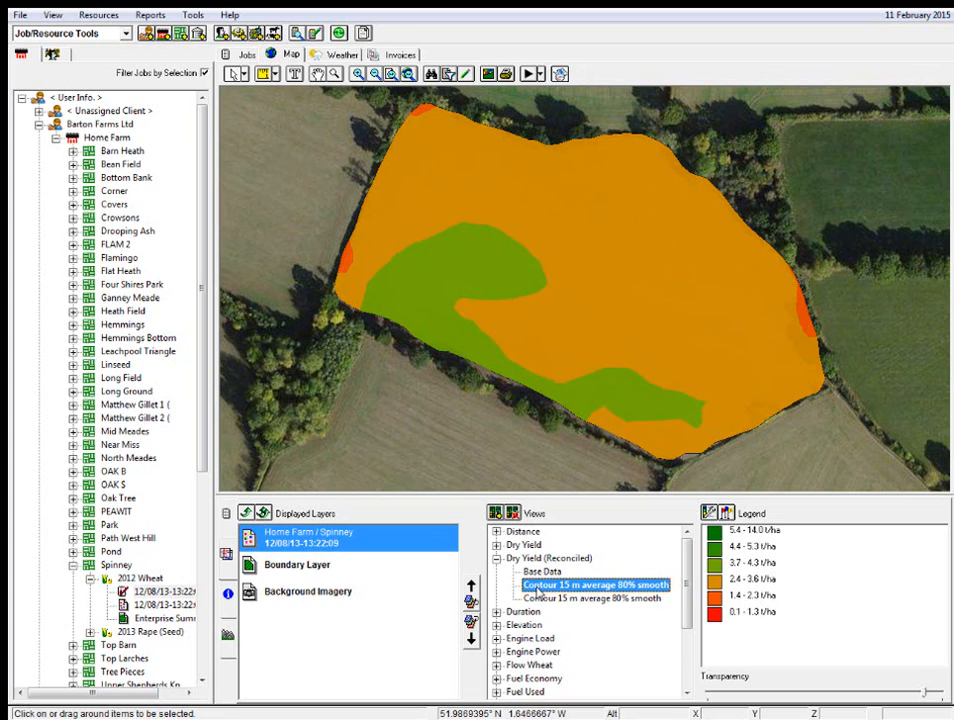
{"action": "right_click", "coordinate": [539, 592]}
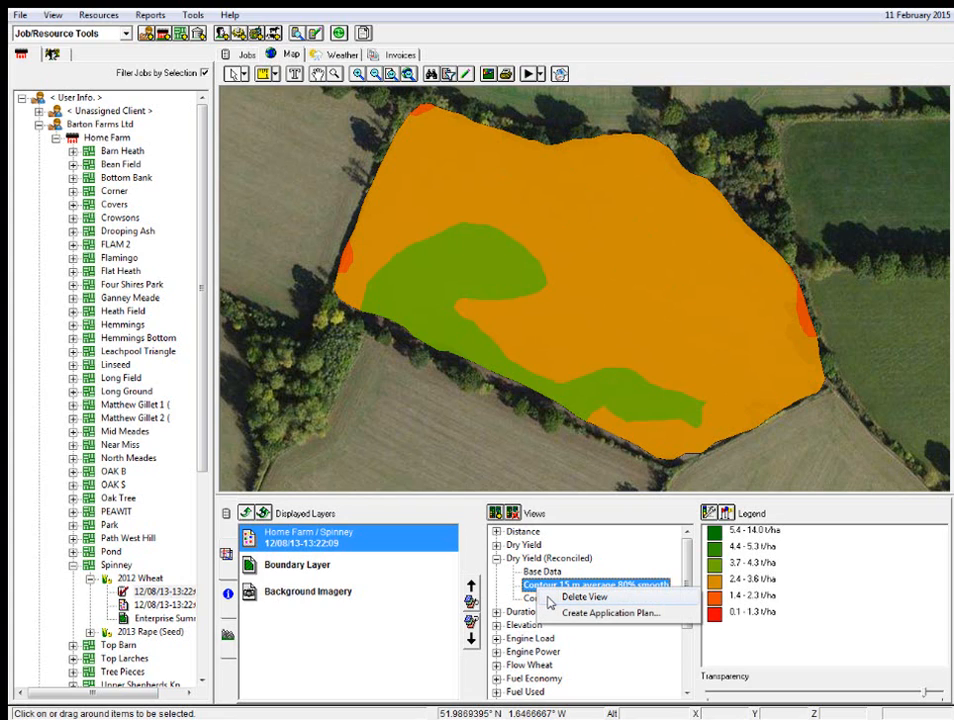
{"action": "left_click", "coordinate": [530, 584]}
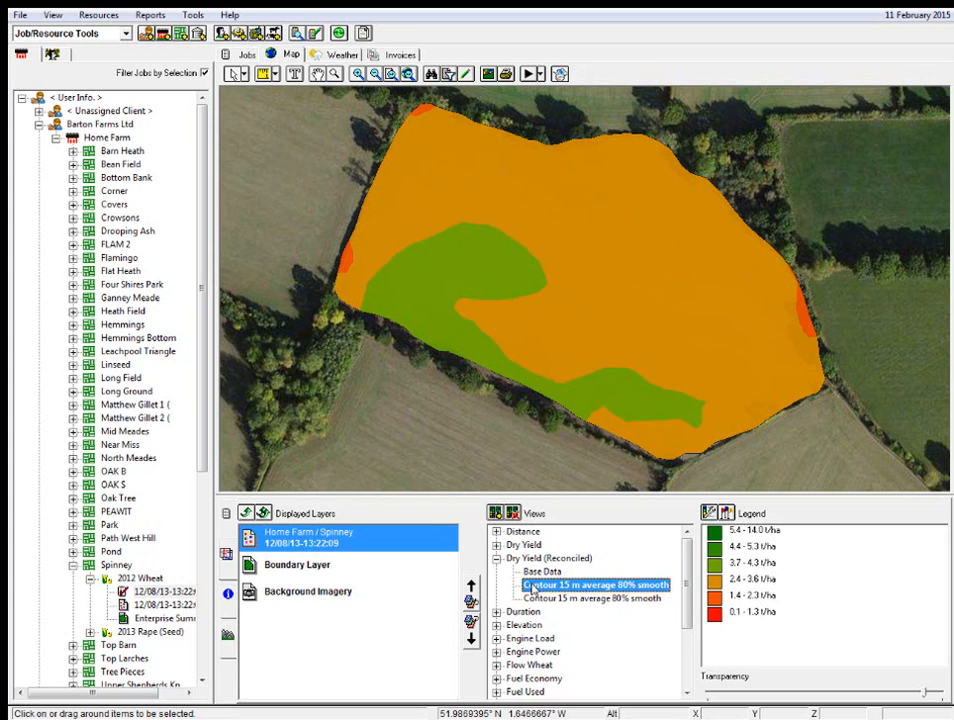
{"action": "left_click", "coordinate": [605, 588]}
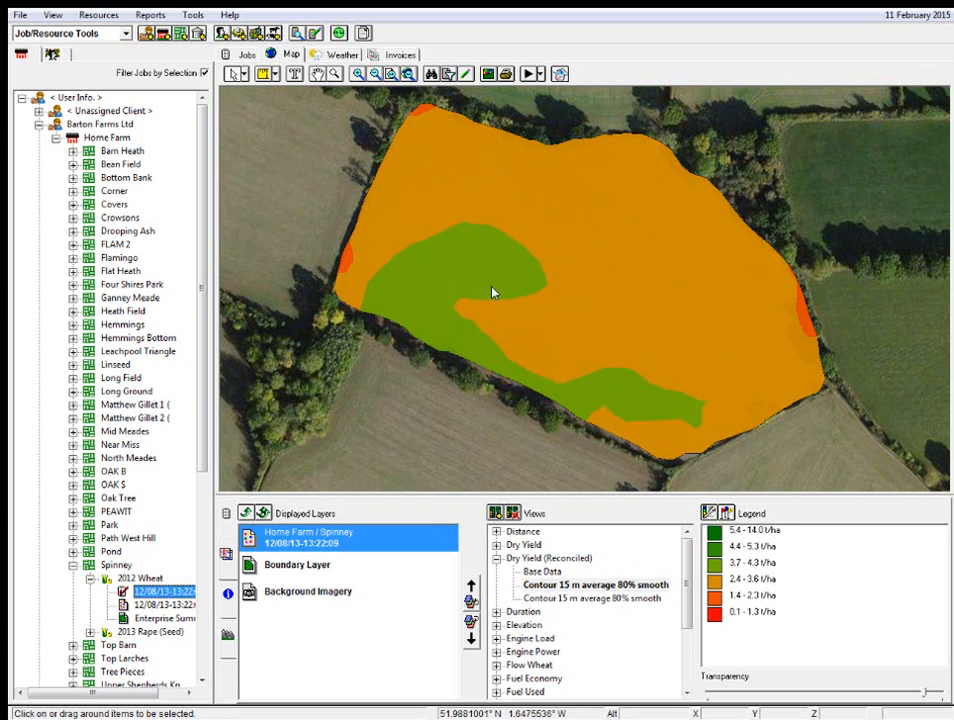
- Create a grid view of Dry Yield (Reconciled) with 15 m cells, Average method and 80% smoothing
{"action": "left_click", "coordinate": [547, 558]}
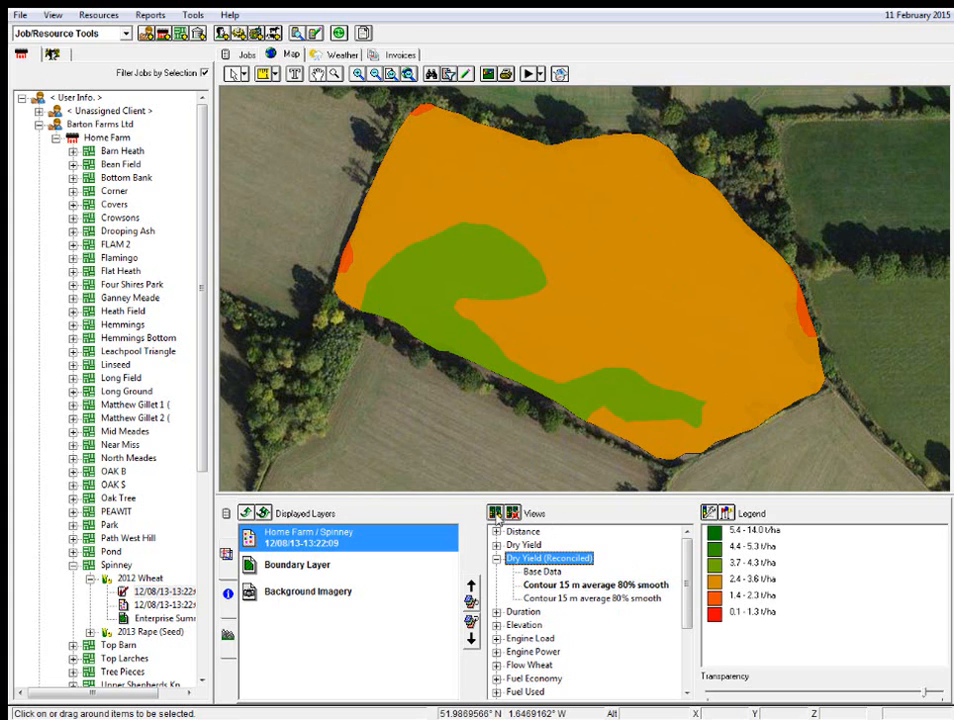
{"action": "left_click", "coordinate": [495, 514]}
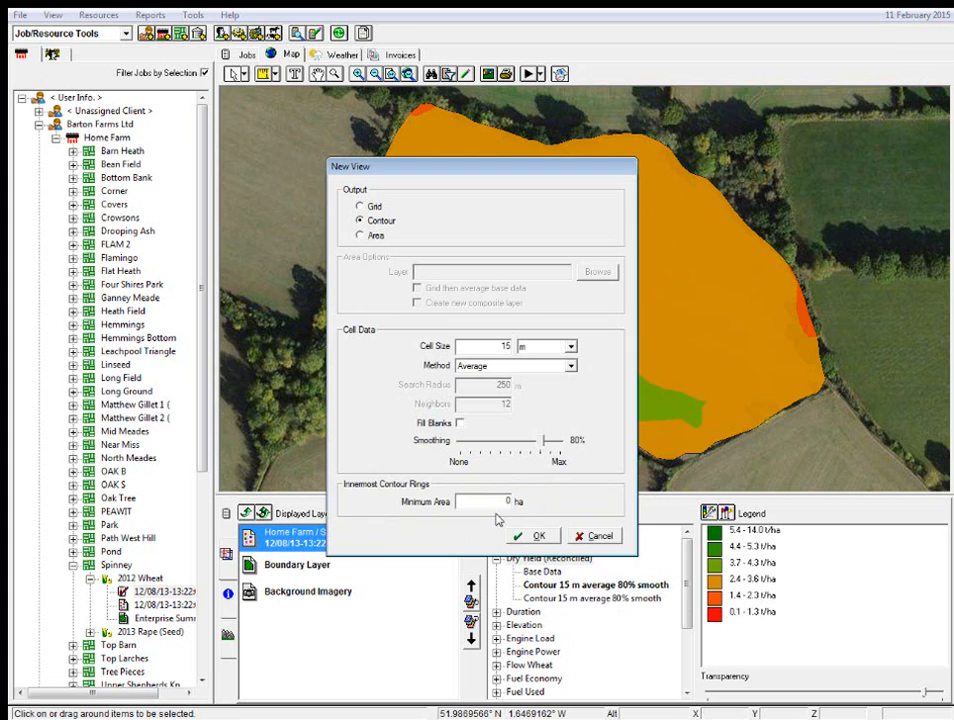
{"action": "left_click", "coordinate": [360, 207]}
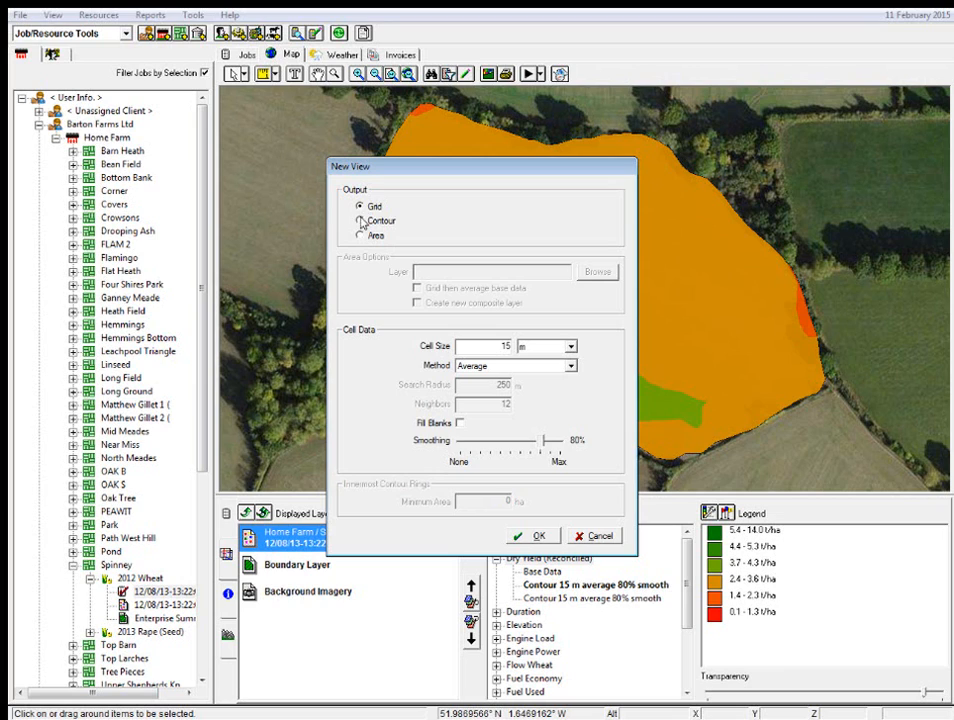
{"action": "left_click", "coordinate": [541, 537]}
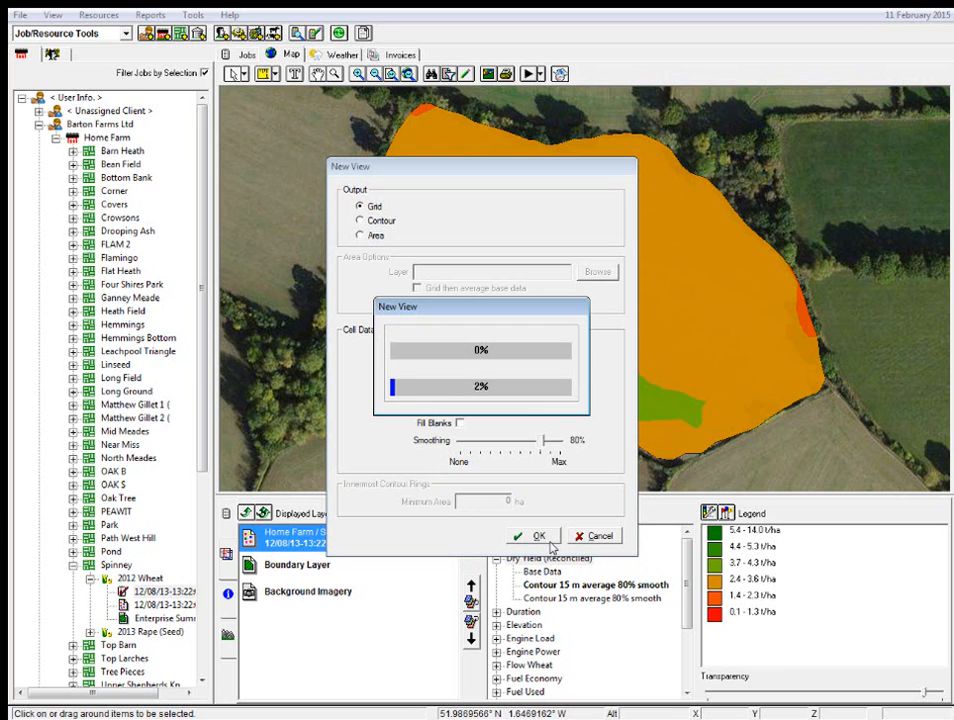